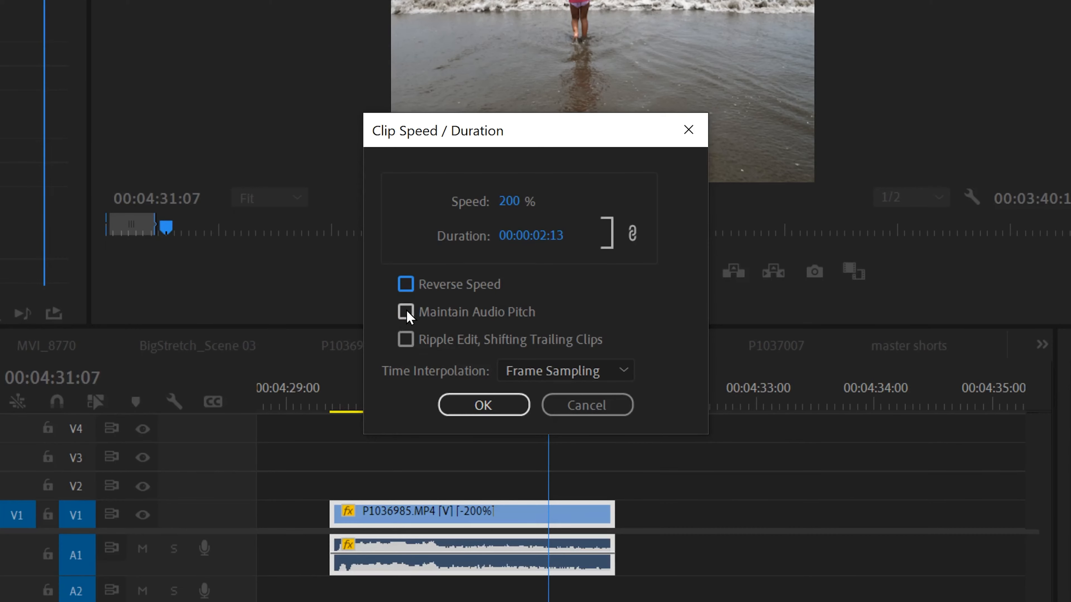
# - Apply 200% forward speed with Maintain Audio Pitch to the P1036985.MP4 clip and play it from its start
pyautogui.click(406, 312)
pyautogui.click(481, 404)
pyautogui.click(334, 401)
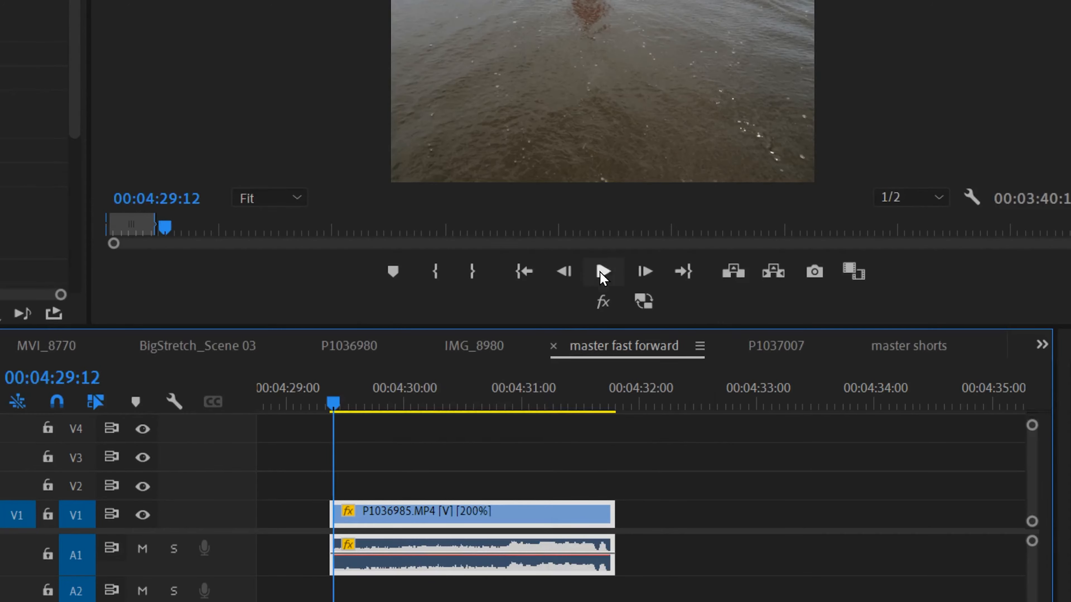
pyautogui.click(603, 272)
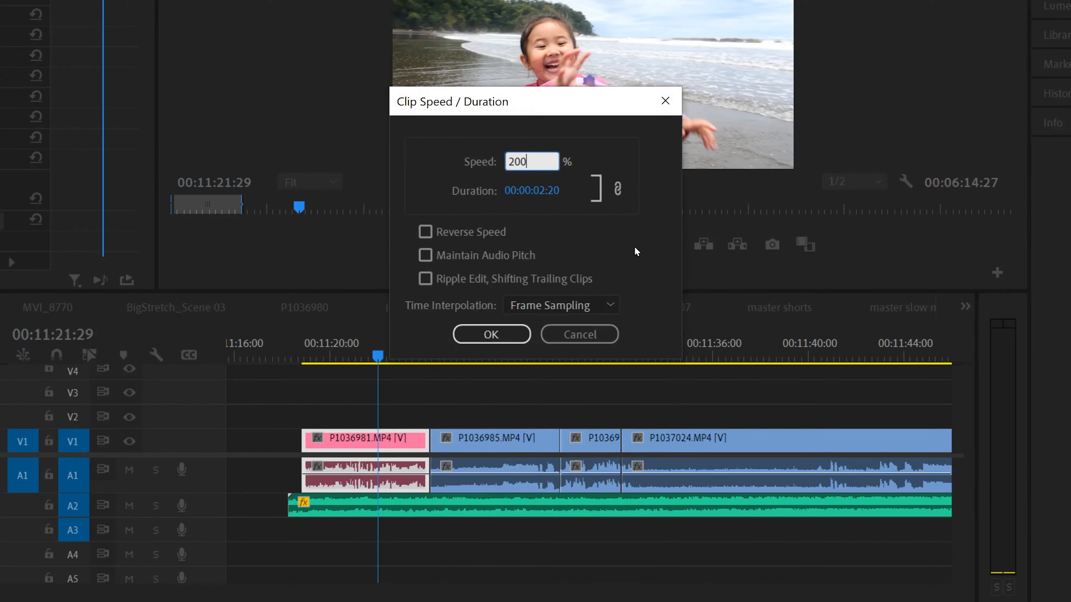
# - Set the pink P1036981.MP4 clip's speed to 200% with Ripple Edit left off
pyautogui.press('Return')
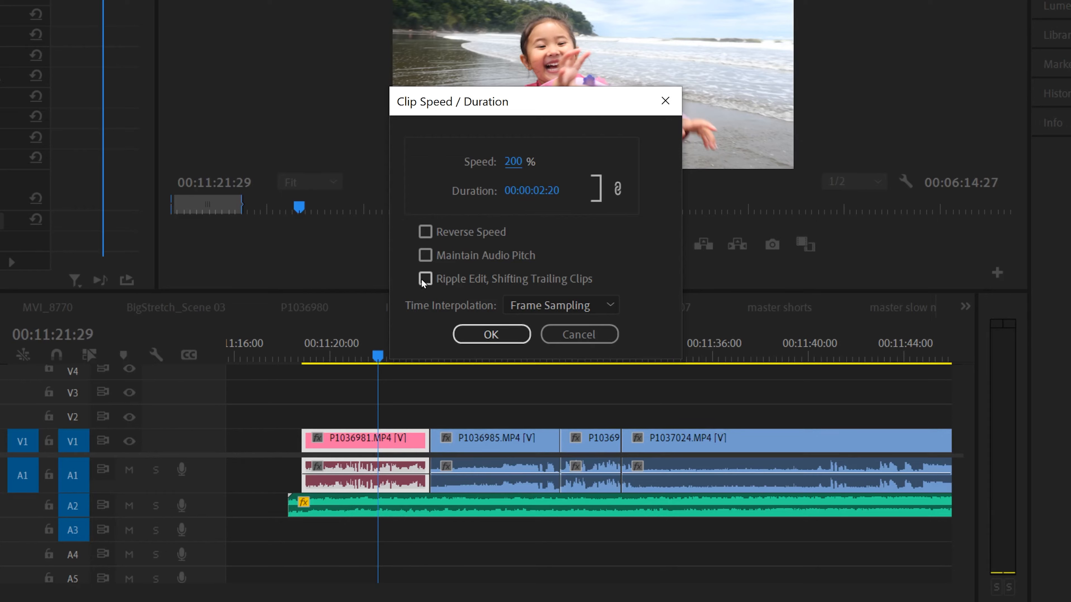
pyautogui.click(482, 336)
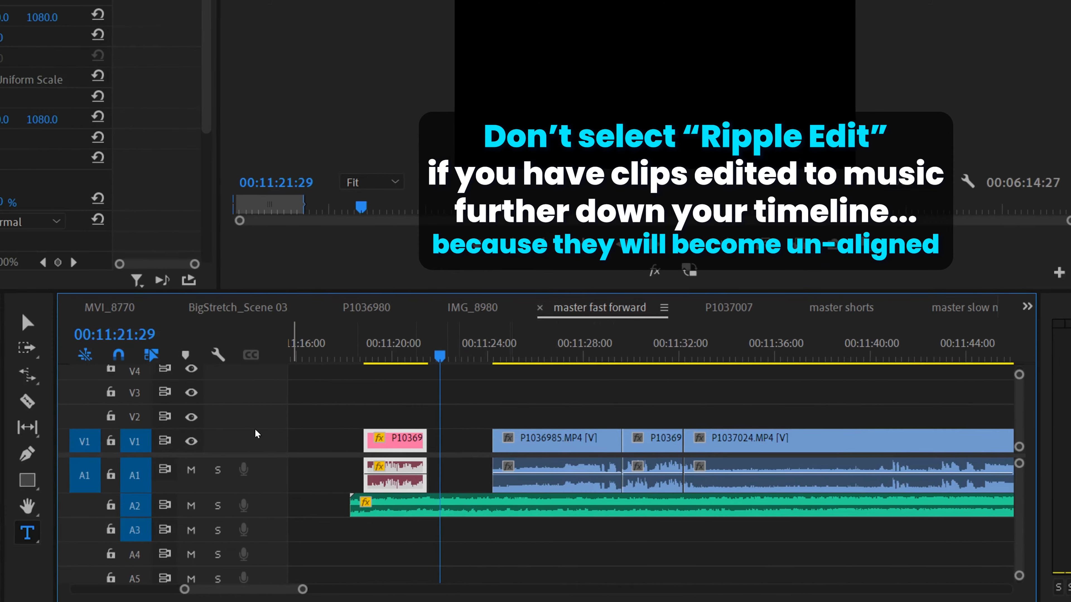
# - Try extending the end of the sped-up P1036981.MP4 clip to meet the P1036985.MP4 clip with the Selection tool, and undo it
pyautogui.click(48, 324)
pyautogui.moveTo(449, 441); pyautogui.dragTo(544, 445)
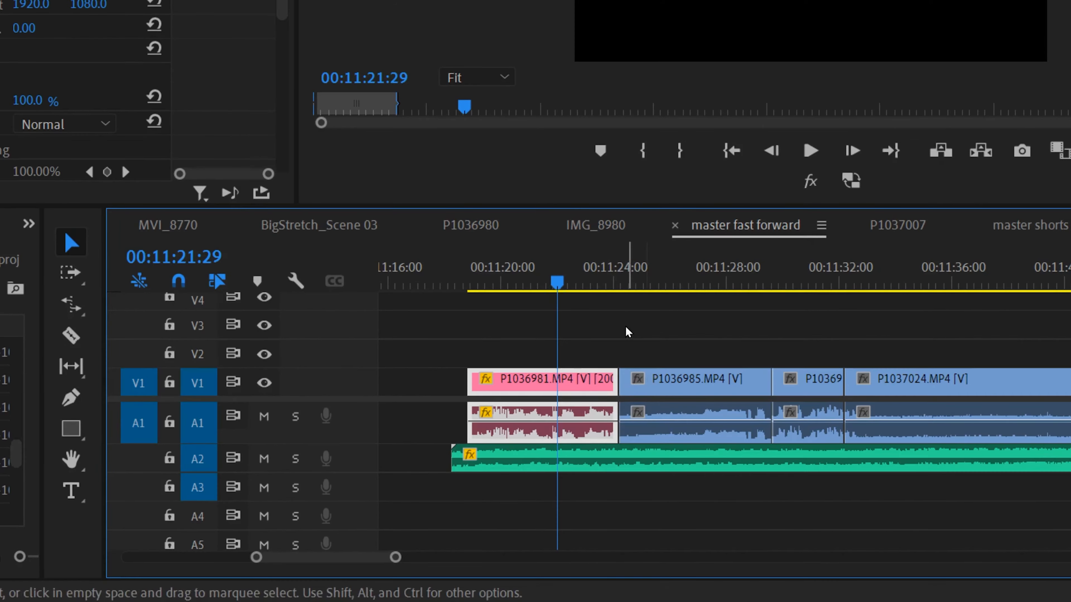
pyautogui.hotkey('ctrl', 'z')
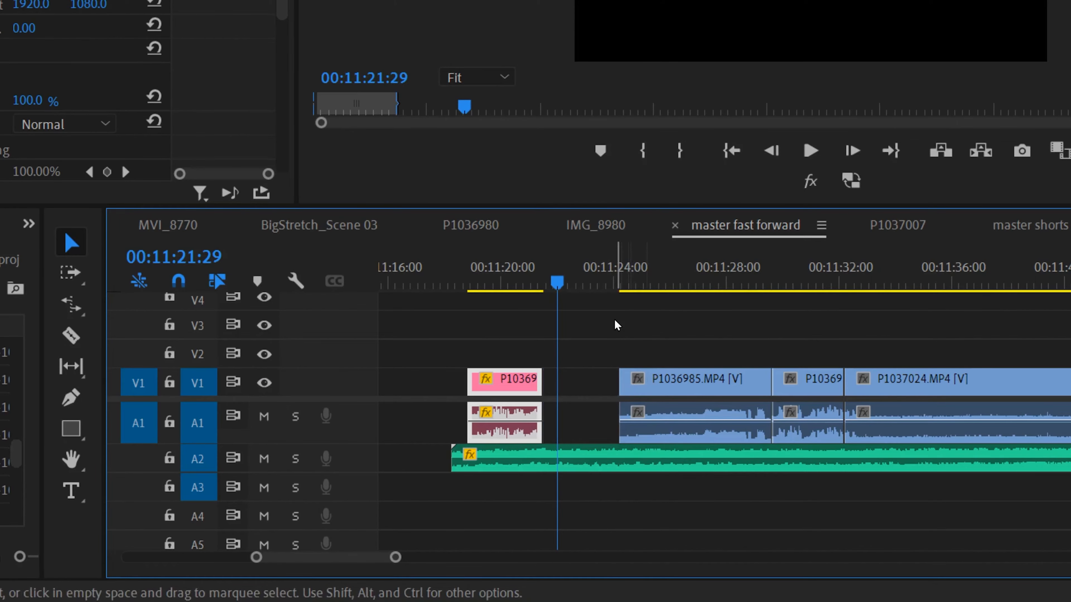
# - Fill the gap before the P1036985.MP4 clip by stretching the end of the P1036981.MP4 clip with the Rate Stretch tool
pyautogui.press('r')
pyautogui.moveTo(533, 385); pyautogui.dragTo(616, 385)
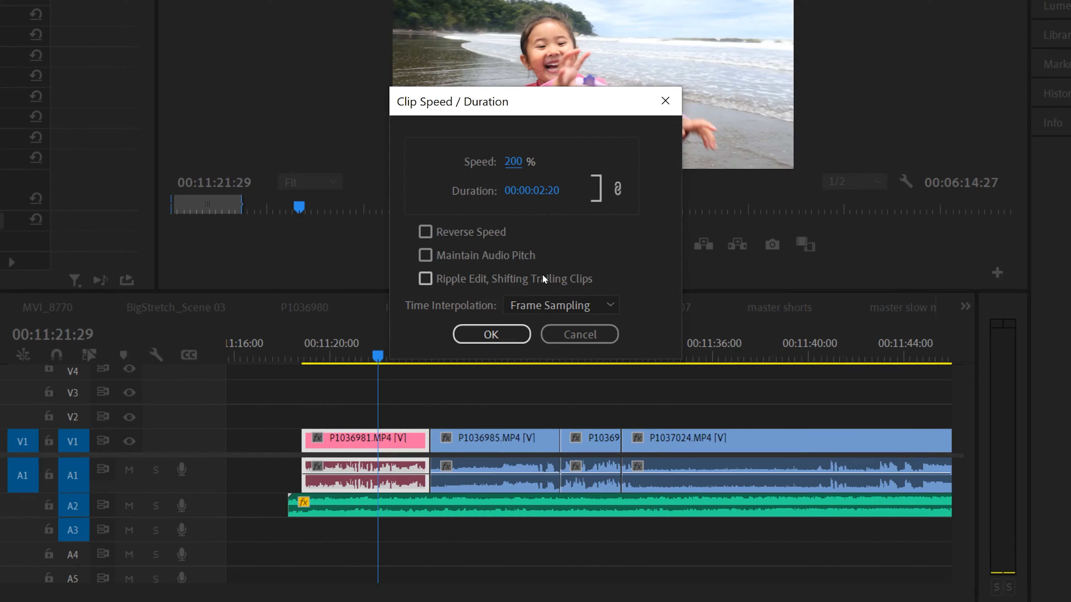
# - Apply 200% speed to the original-length pink P1036981.MP4 clip with Ripple Edit, Shifting Trailing Clips enabled
pyautogui.click(425, 279)
pyautogui.click(488, 335)
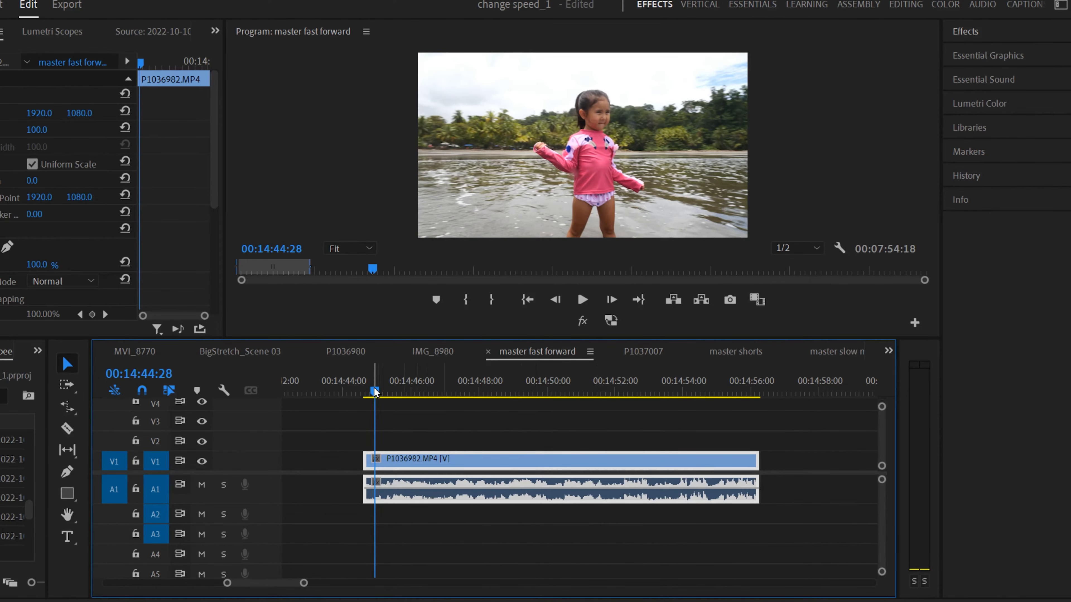
# - Cut the P1036982.MP4 clip at 00:14:46:14 and 00:14:52:29 with the Razor tool
pyautogui.press('space')
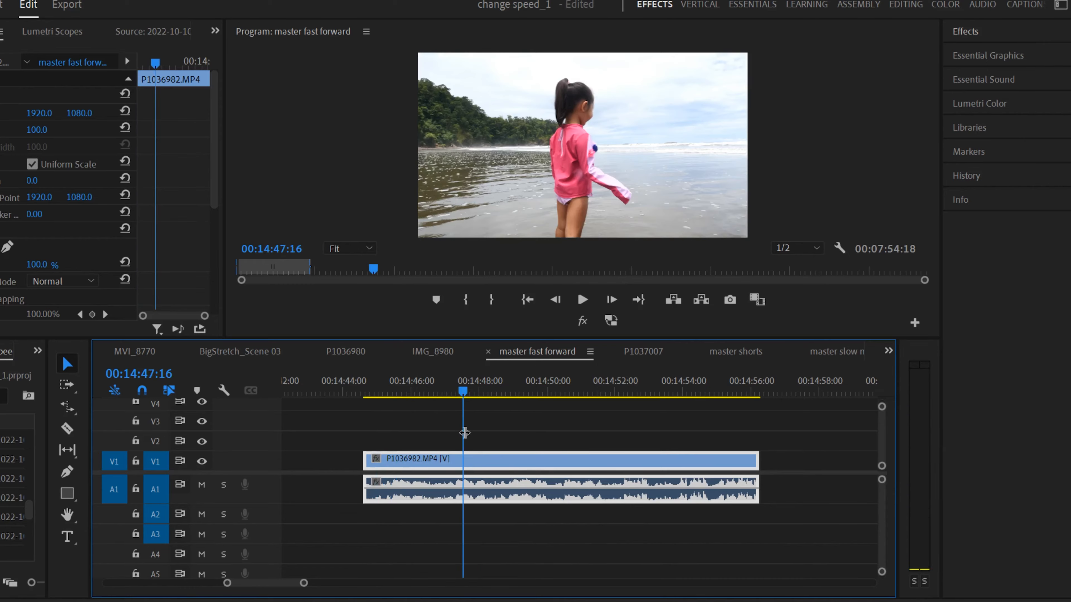
pyautogui.moveTo(462, 391); pyautogui.dragTo(427, 392)
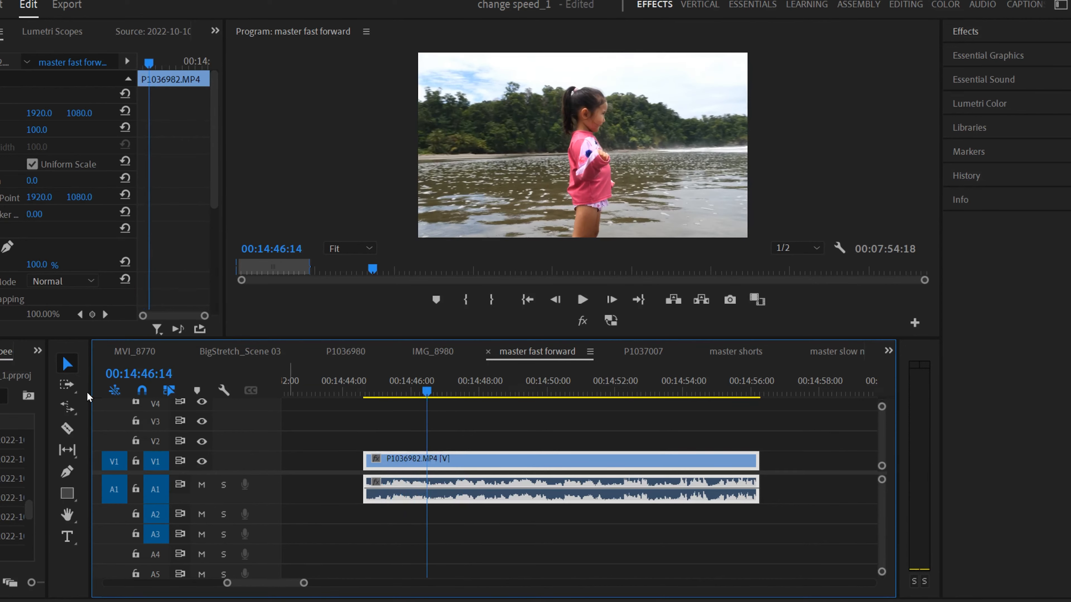
pyautogui.click(68, 429)
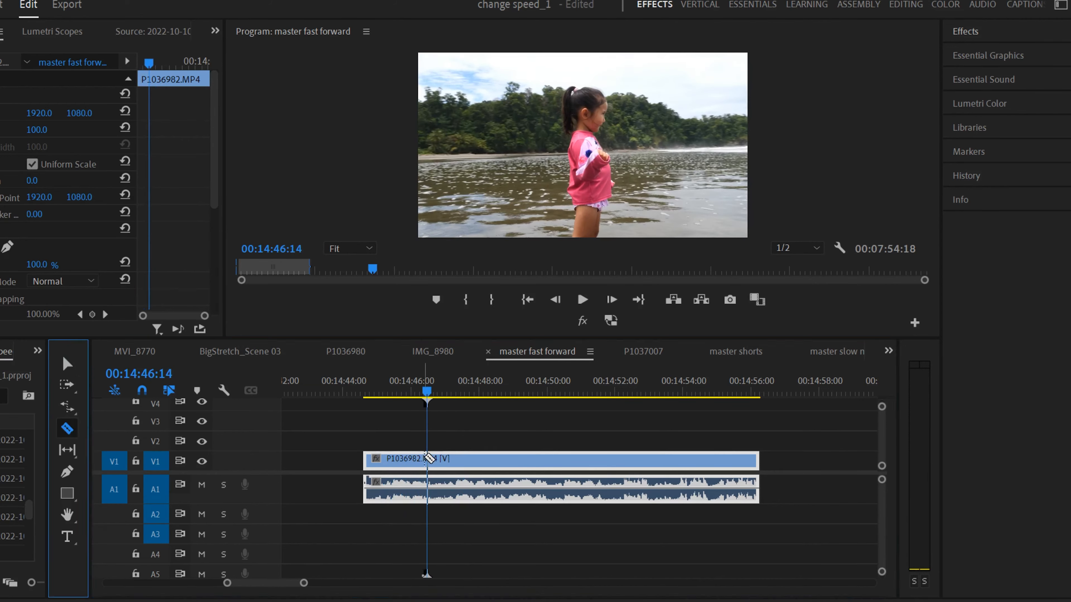
pyautogui.click(427, 460)
pyautogui.moveTo(427, 391); pyautogui.dragTo(653, 385)
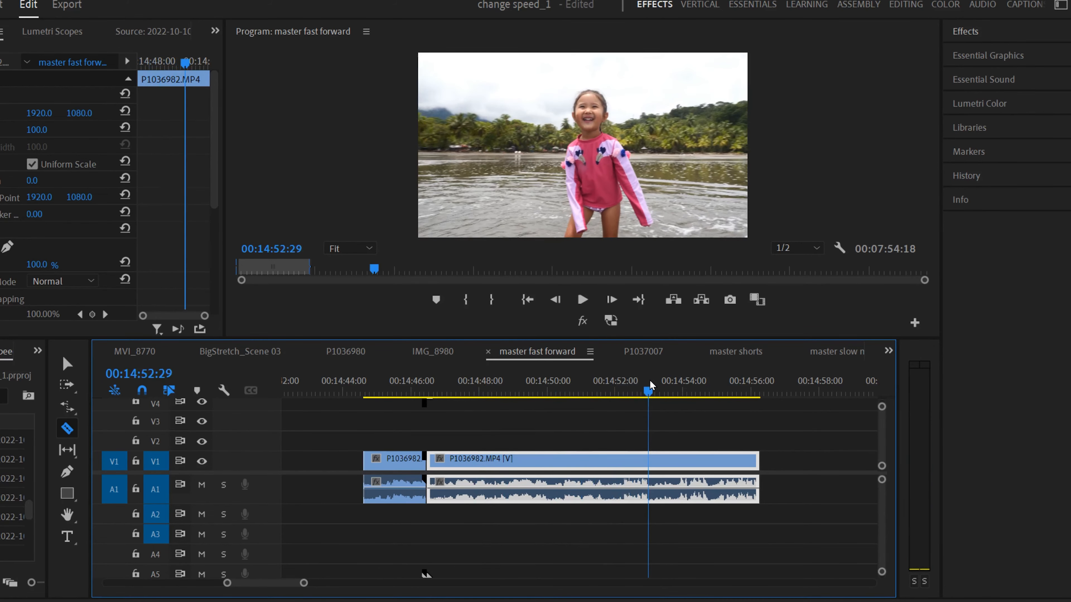
pyautogui.click(649, 460)
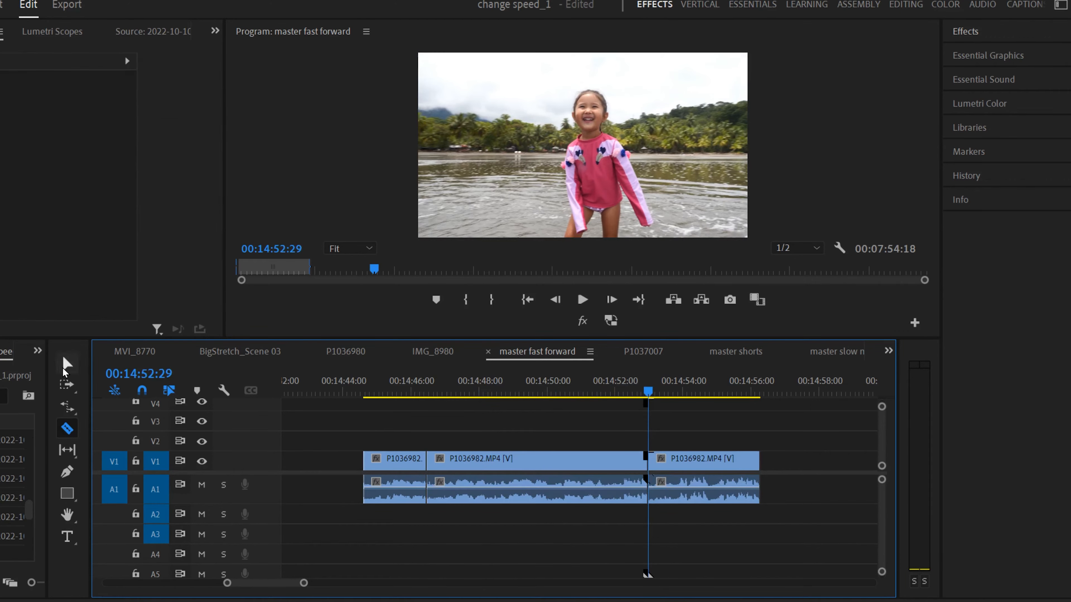
# - Set the middle P1036982.MP4 segment's speed to 400% with Ripple Edit, Shifting Trailing Clips enabled, and play back the result
pyautogui.click(66, 364)
pyautogui.click(535, 468)
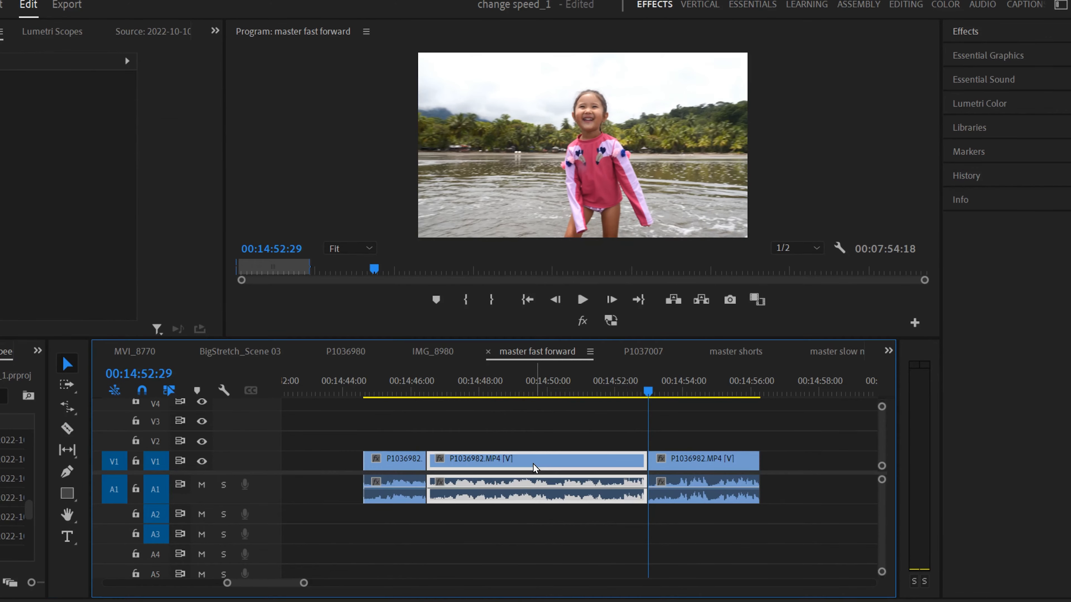
pyautogui.rightClick(544, 494)
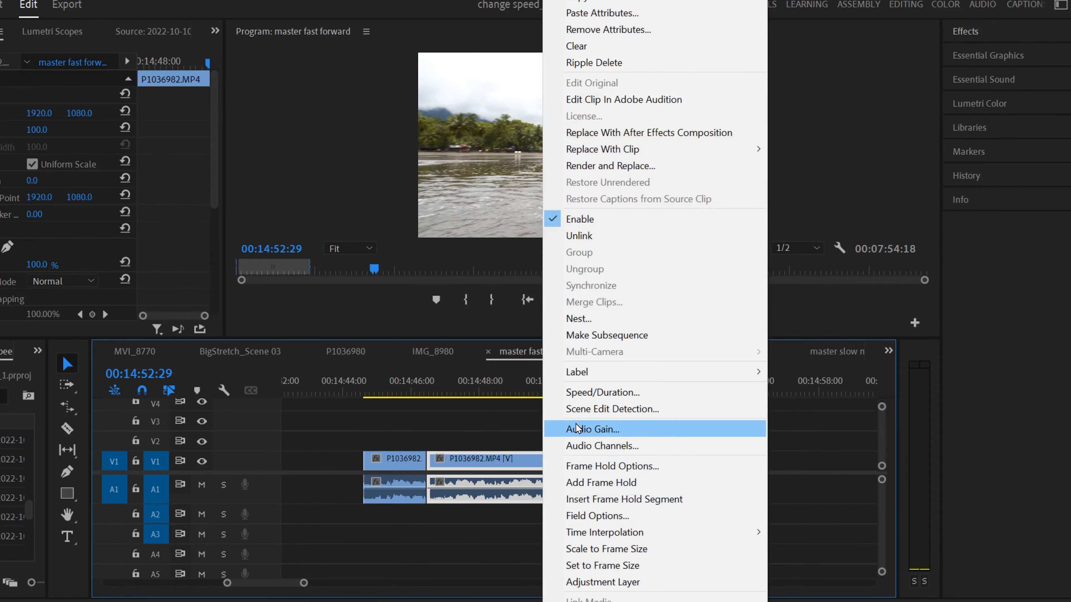
pyautogui.click(649, 388)
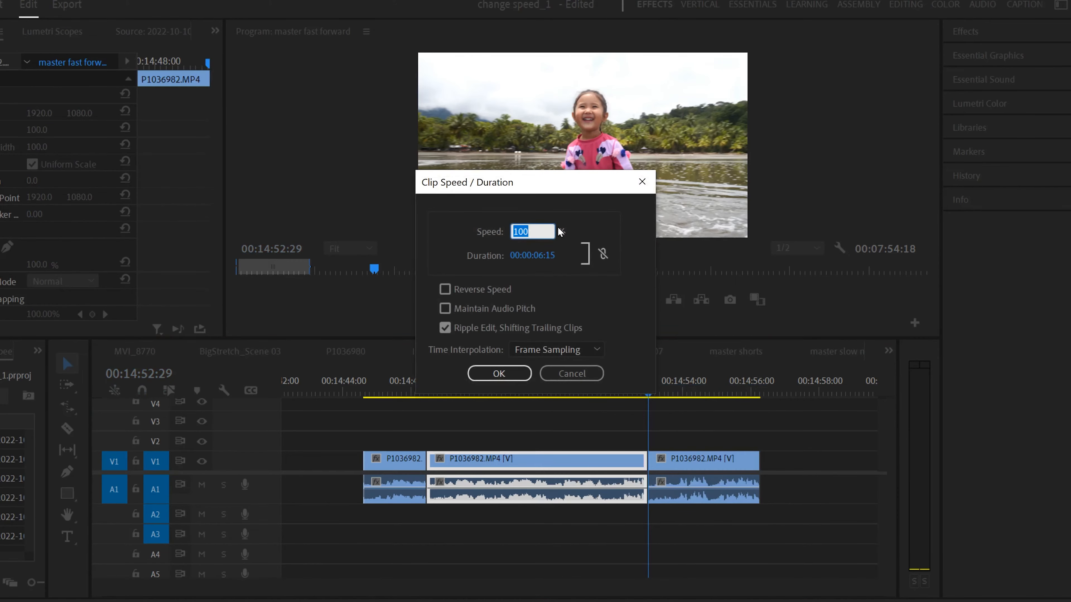
pyautogui.write('400')
pyautogui.click(453, 359)
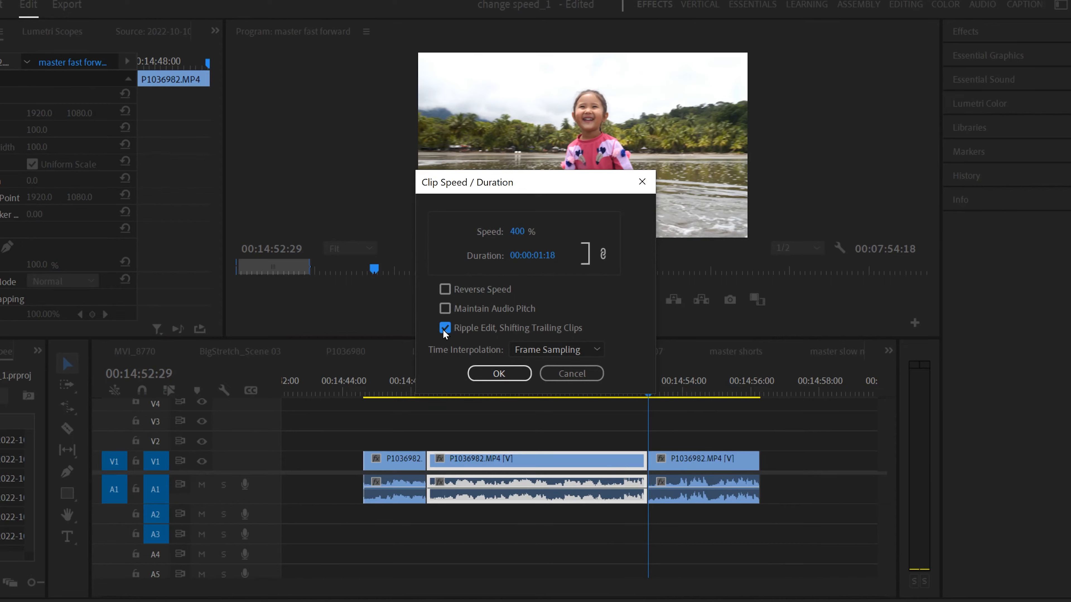
pyautogui.click(499, 373)
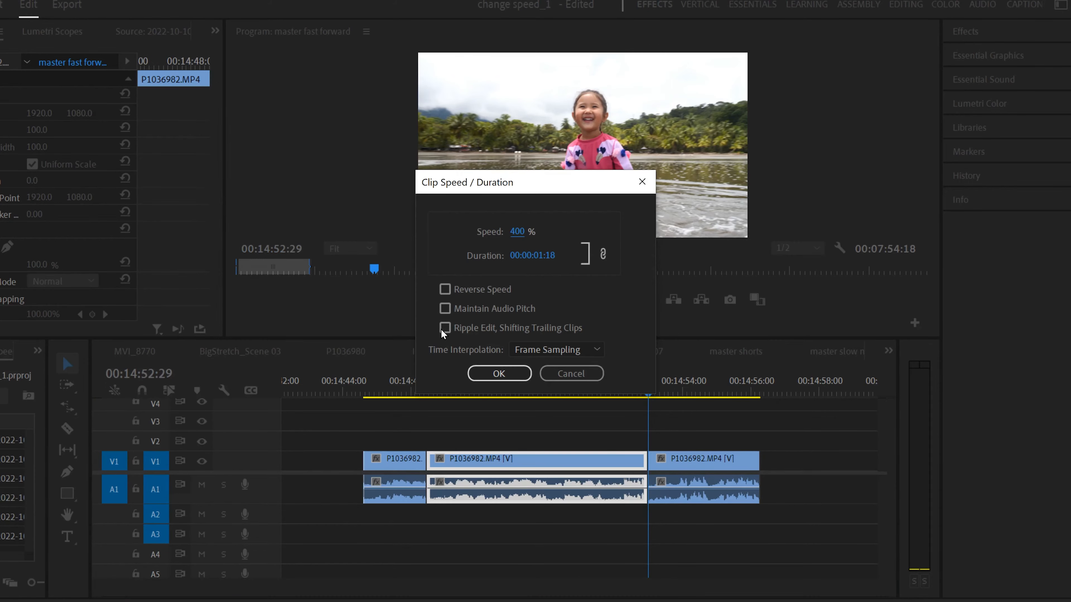
pyautogui.click(443, 328)
pyautogui.click(500, 374)
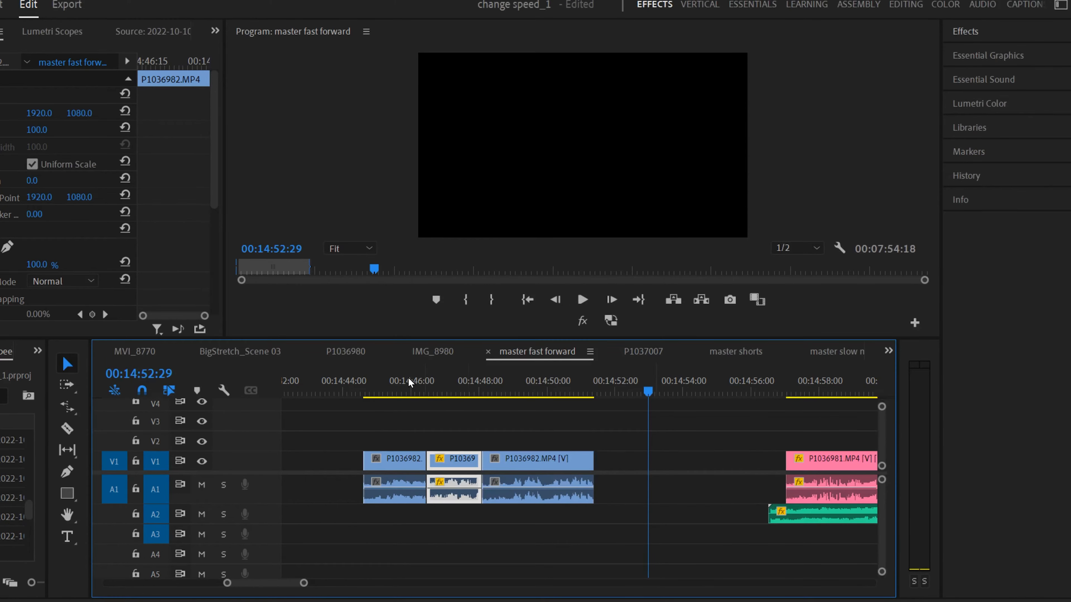
pyautogui.click(408, 378)
pyautogui.click(582, 299)
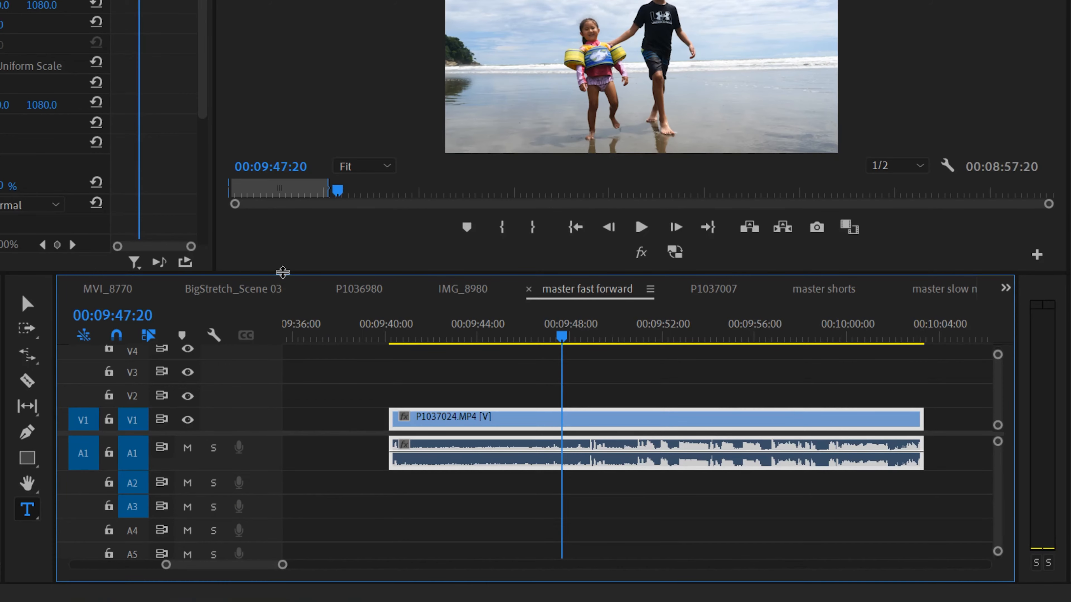
# - Enlarge the timeline and the V1 track, and show the Time Remapping Speed line on the P1037024.MP4 clip
pyautogui.moveTo(283, 272); pyautogui.dragTo(283, 213)
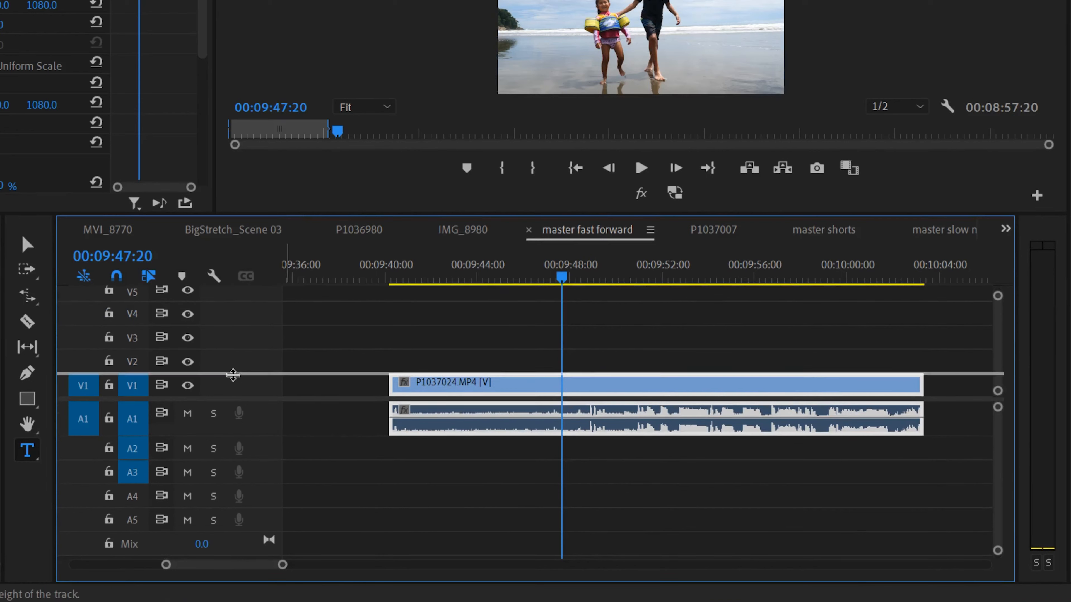
pyautogui.moveTo(234, 370); pyautogui.dragTo(234, 293)
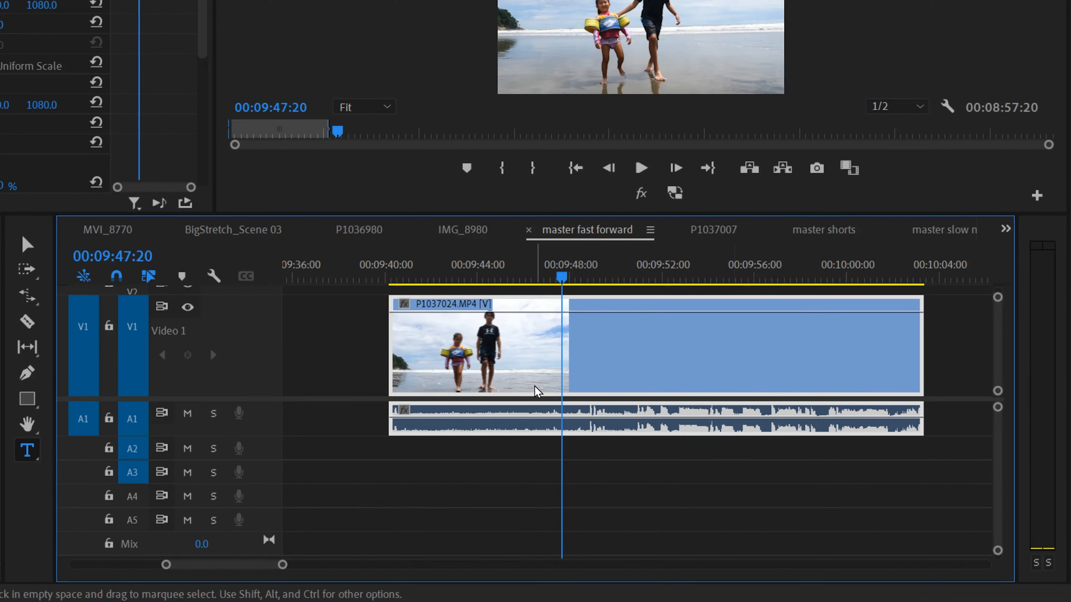
pyautogui.click(404, 308)
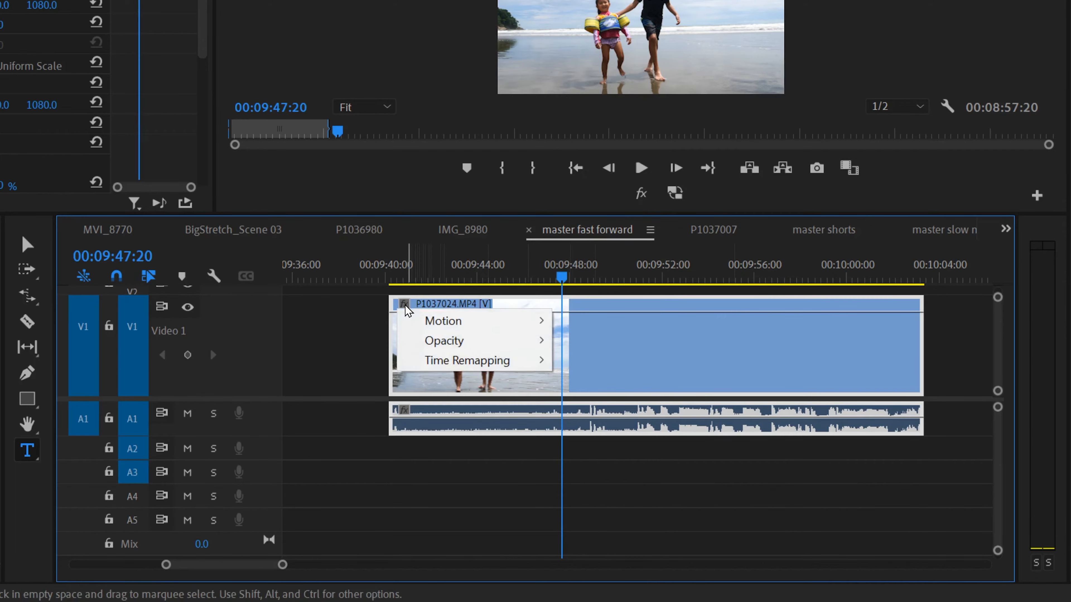
pyautogui.moveTo(468, 366)
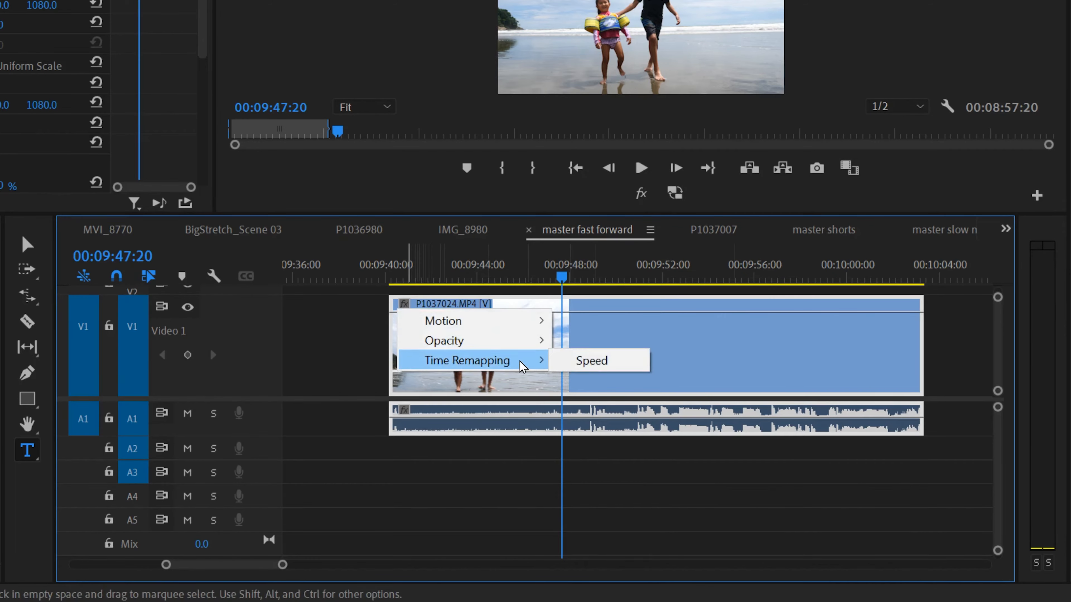
pyautogui.click(602, 366)
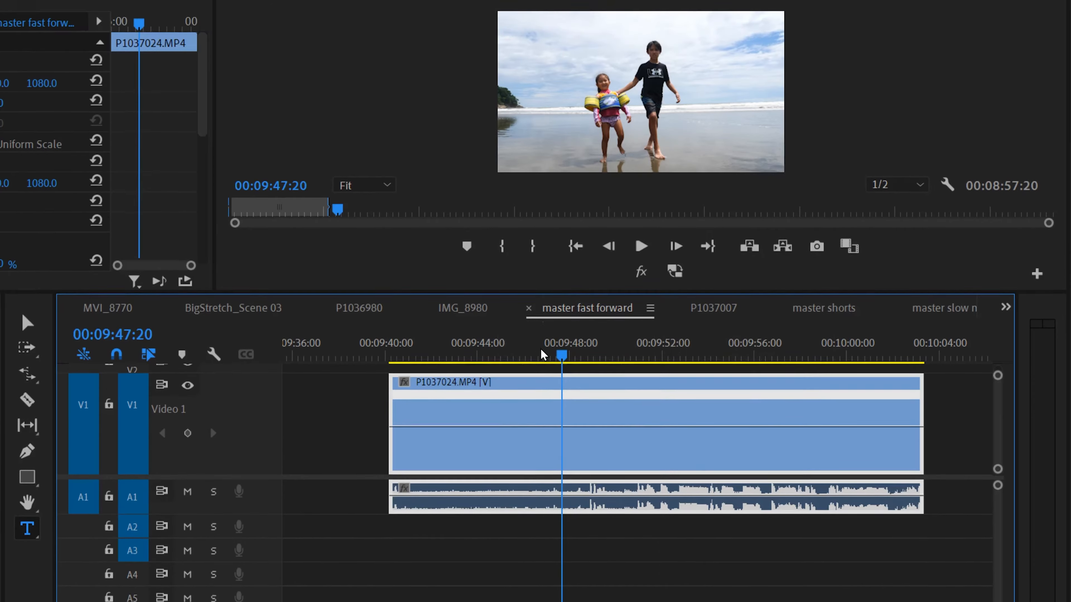
# - Add a speed keyframe to the P1037024.MP4 clip at 00:09:46:21
pyautogui.moveTo(506, 276); pyautogui.dragTo(430, 274)
pyautogui.moveTo(431, 381); pyautogui.dragTo(540, 372)
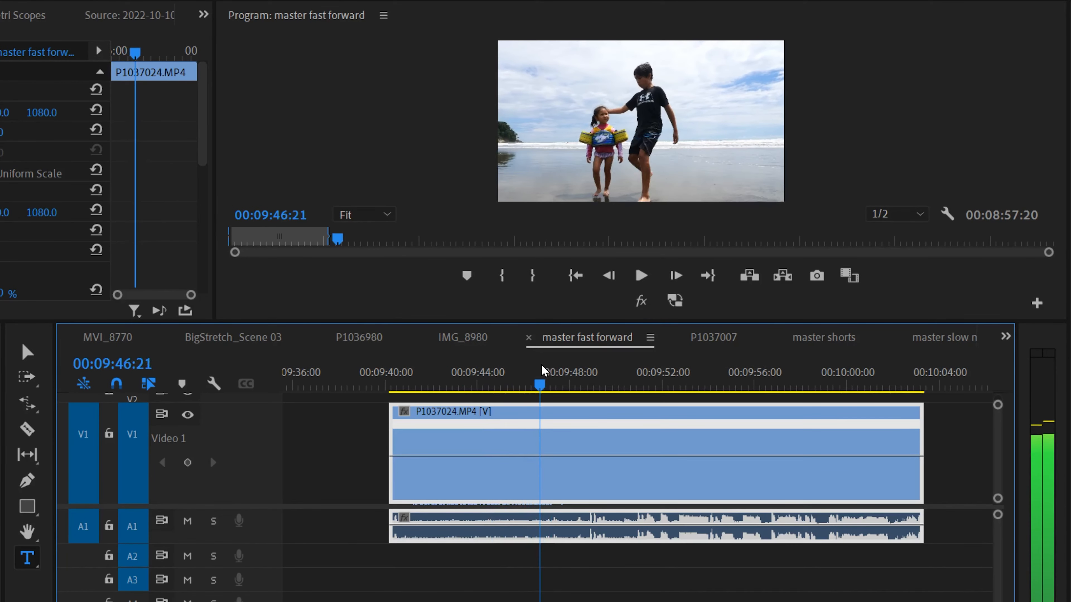
pyautogui.click(188, 463)
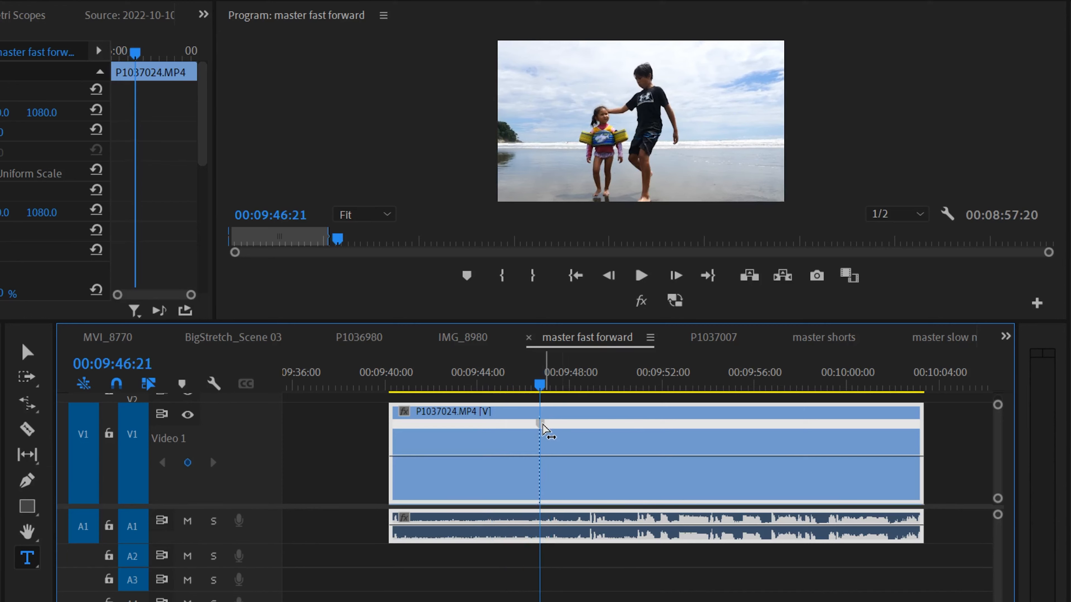
# - Position the playhead at 00:09:53:05 in the P1037024.MP4 clip
pyautogui.moveTo(548, 385); pyautogui.dragTo(691, 382)
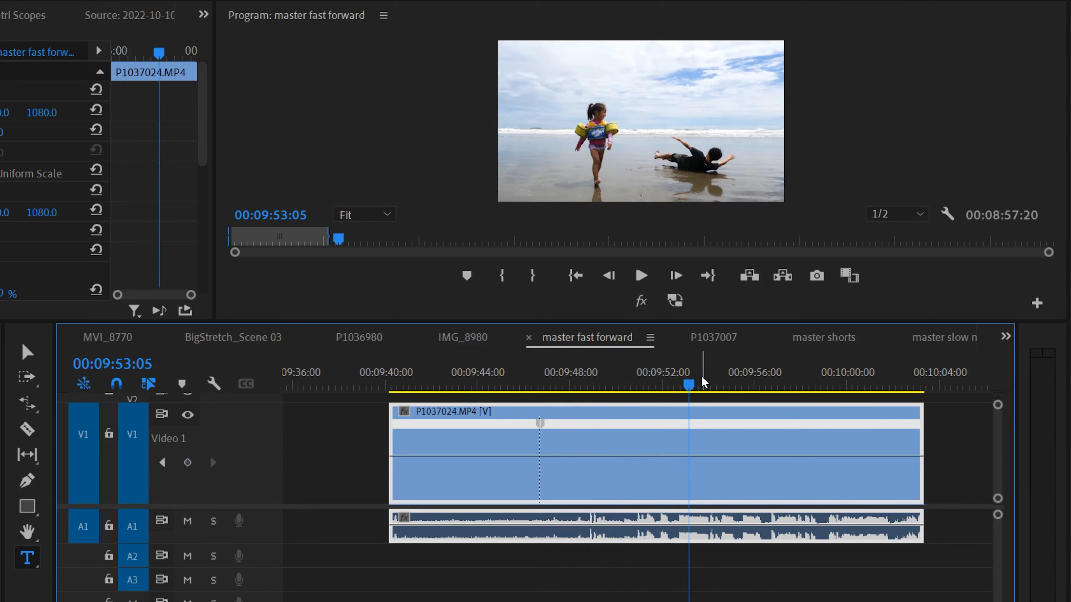